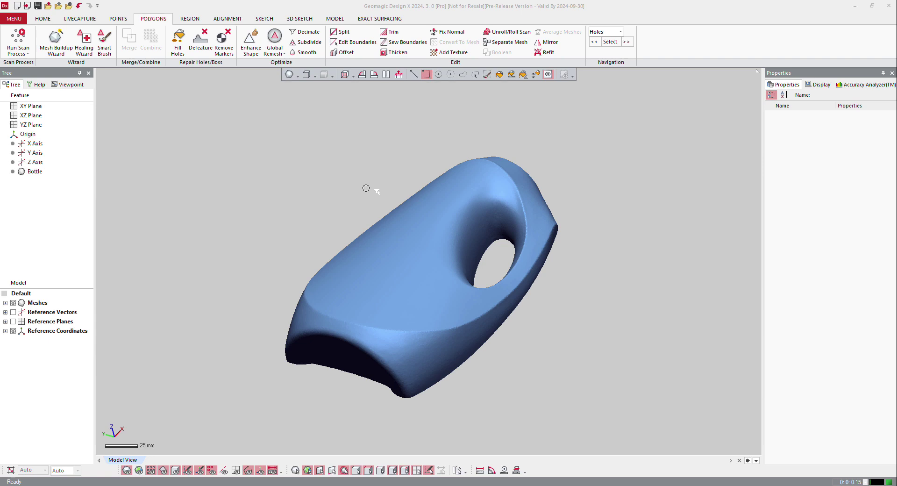
- Show the reference planes and inspect the open edge of the half bottle mesh against the XY plane
right_drag(501, 284, 412, 220)
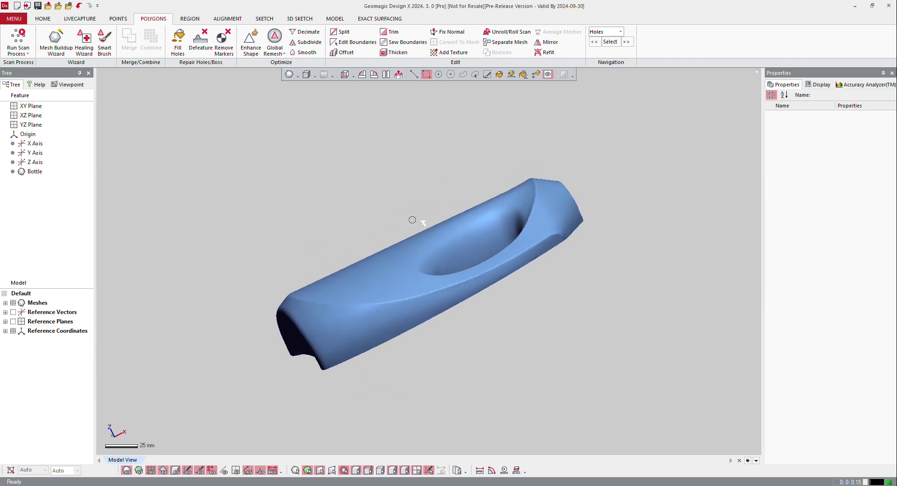
right_drag(547, 218, 397, 255)
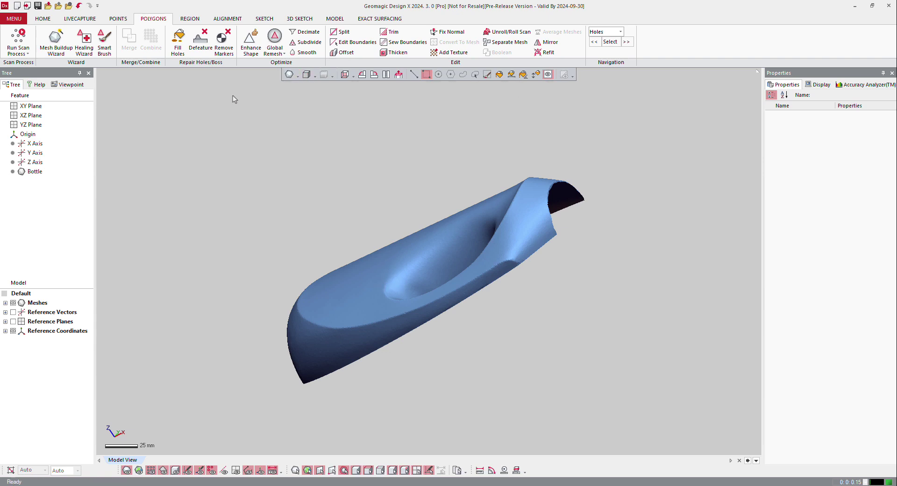
key(ctrl+0)
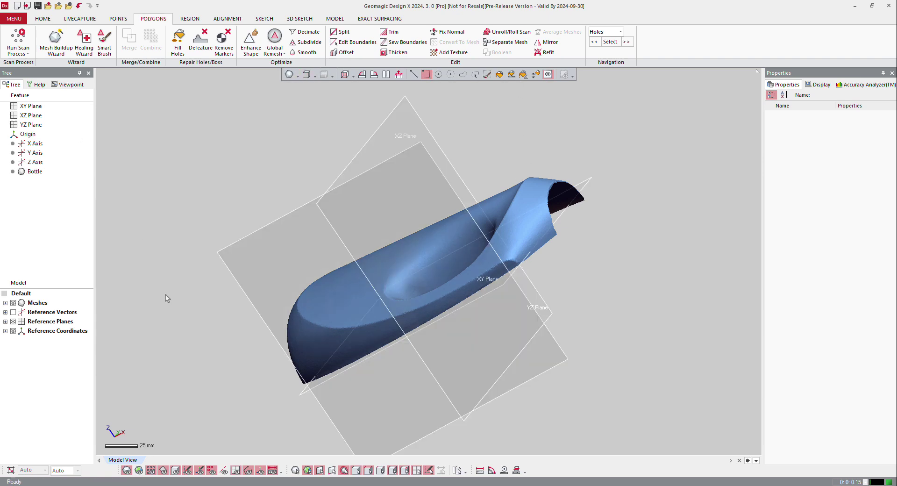
right_drag(434, 334, 526, 245)
scroll(526, 245, up, 6)
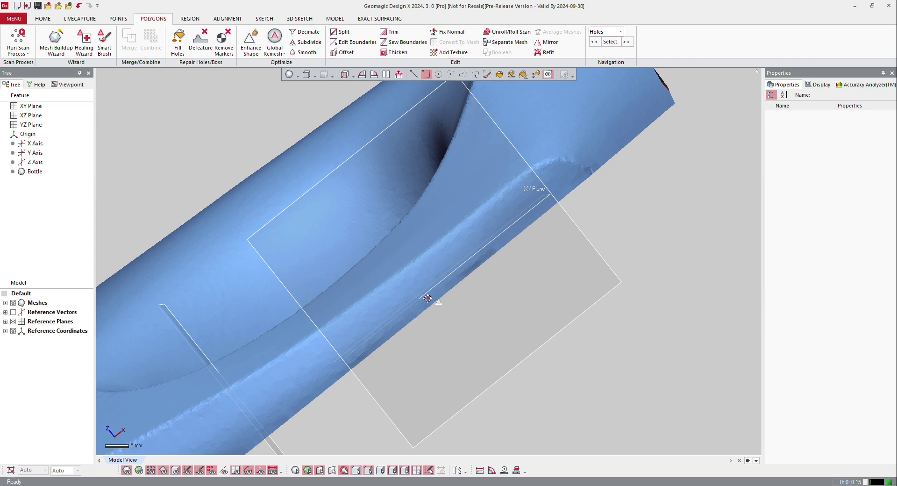
scroll(425, 294, down, 3)
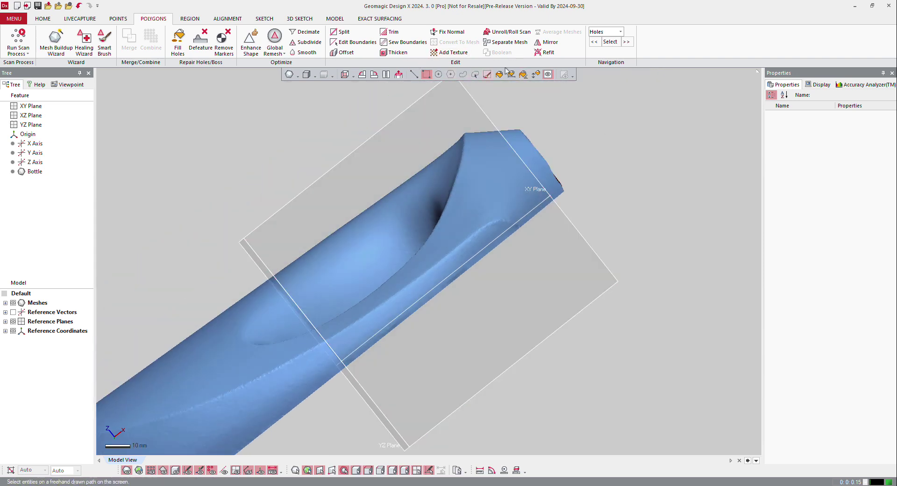
- Start mirroring the Bottle mesh and position the mirror plane on the XY plane
click(547, 42)
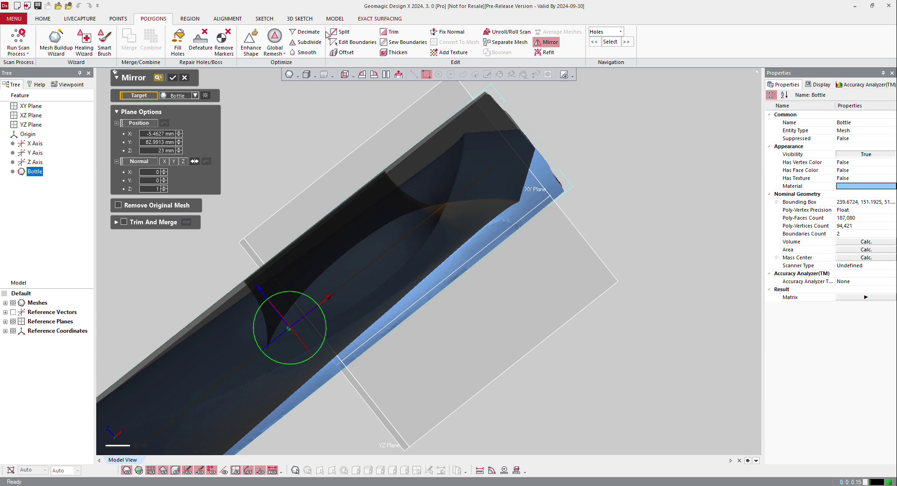
scroll(352, 190, down, 3)
right_drag(252, 250, 432, 297)
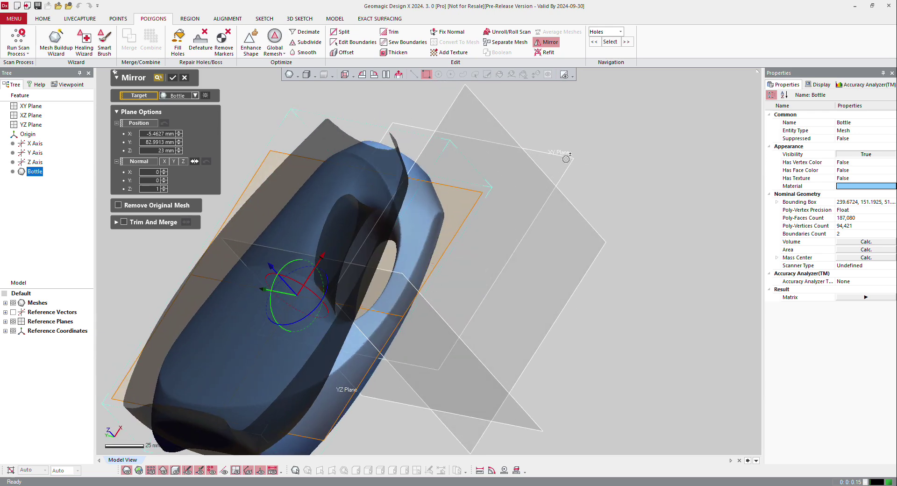
click(133, 124)
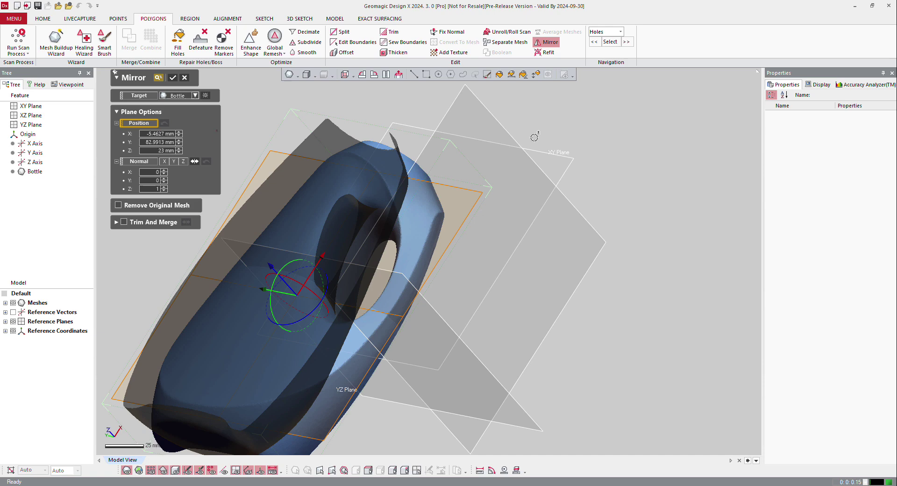
click(569, 163)
- Enable Trim And Merge with Remesh Poly-Faces Around Mirror Plane and apply the mirror to the Bottle mesh
right_drag(347, 153, 421, 213)
scroll(420, 218, up, 10)
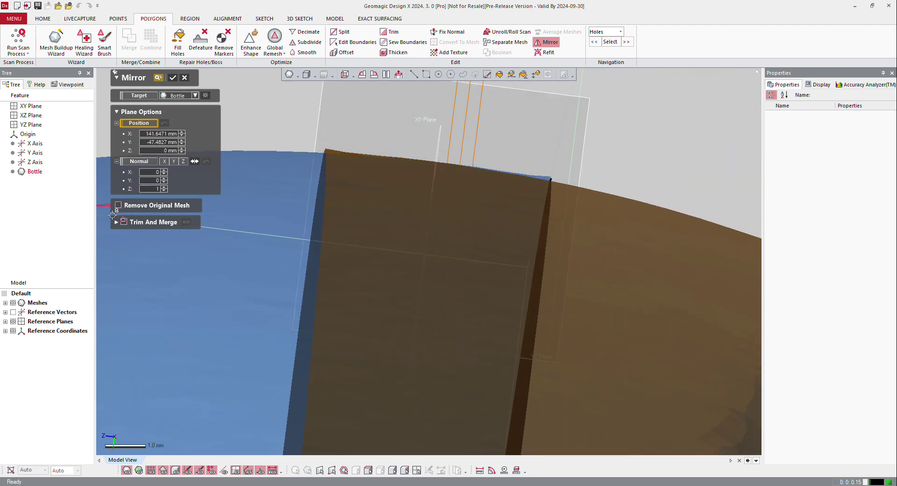
click(124, 223)
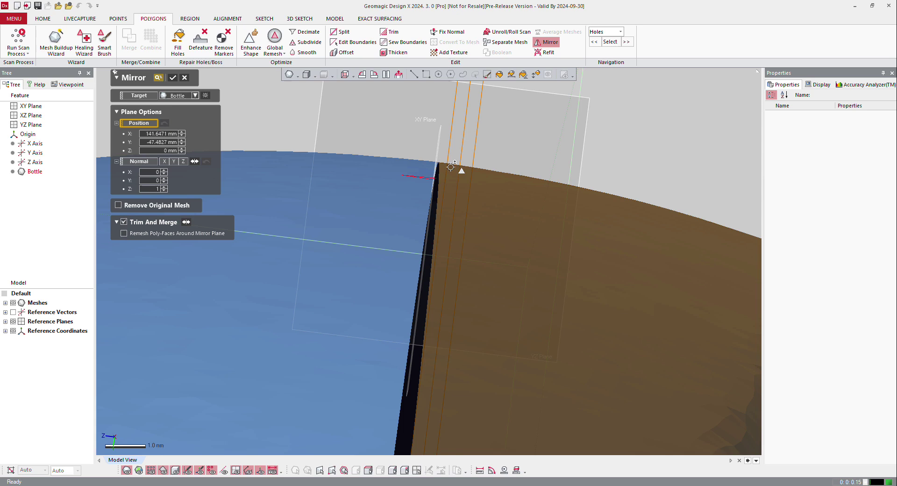
scroll(449, 174, up, 3)
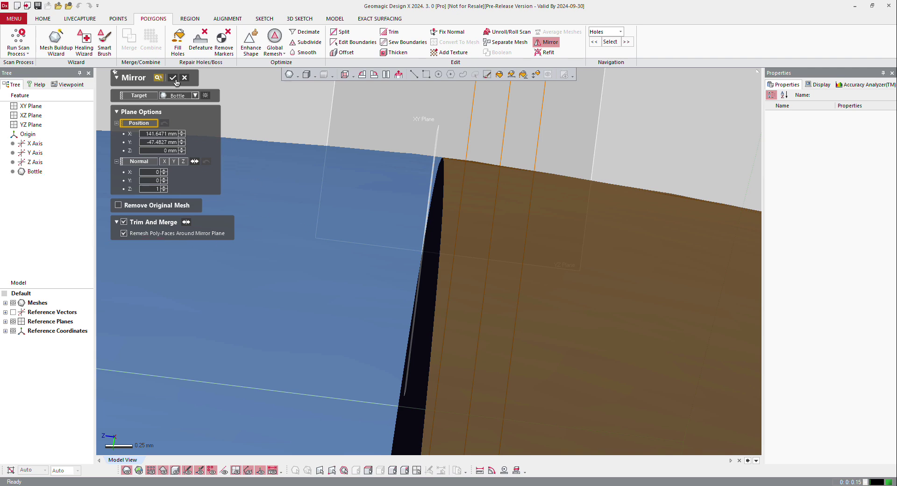
click(173, 78)
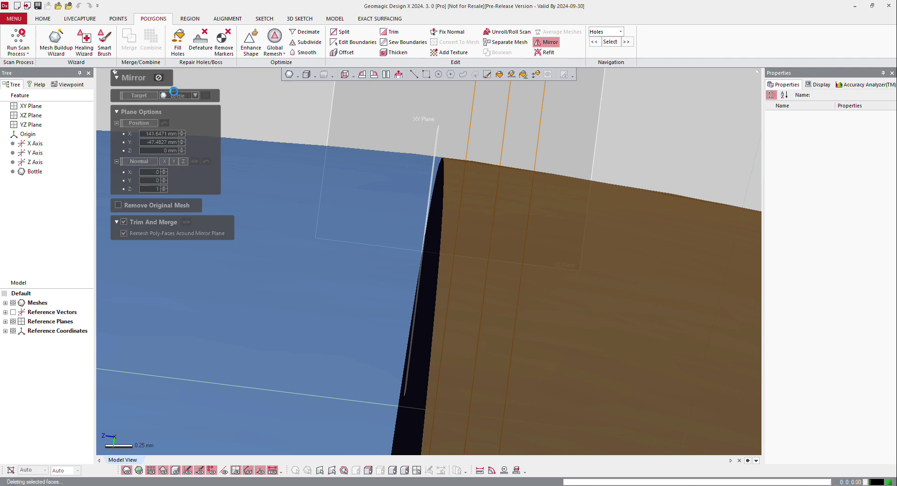
- Display the mesh shaded with its poly edges and examine the triangulation along the mirror seam
scroll(352, 265, down, 5)
right_drag(448, 230, 439, 221)
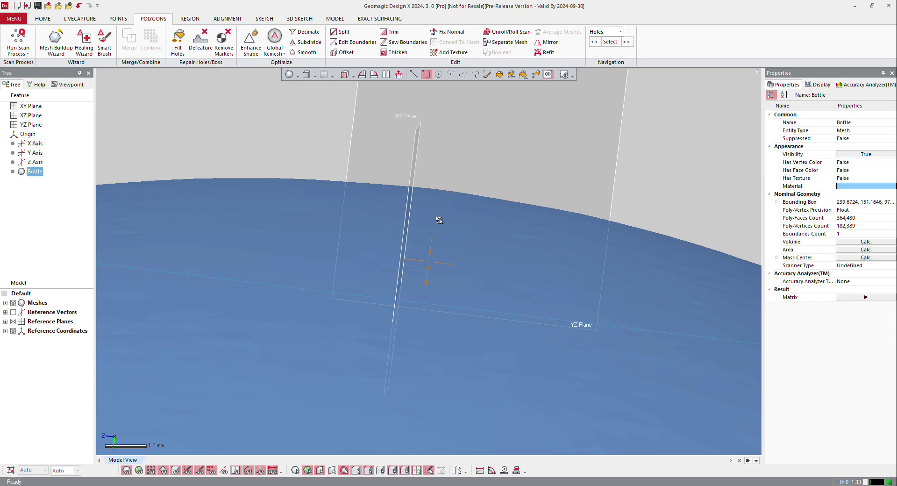
click(298, 76)
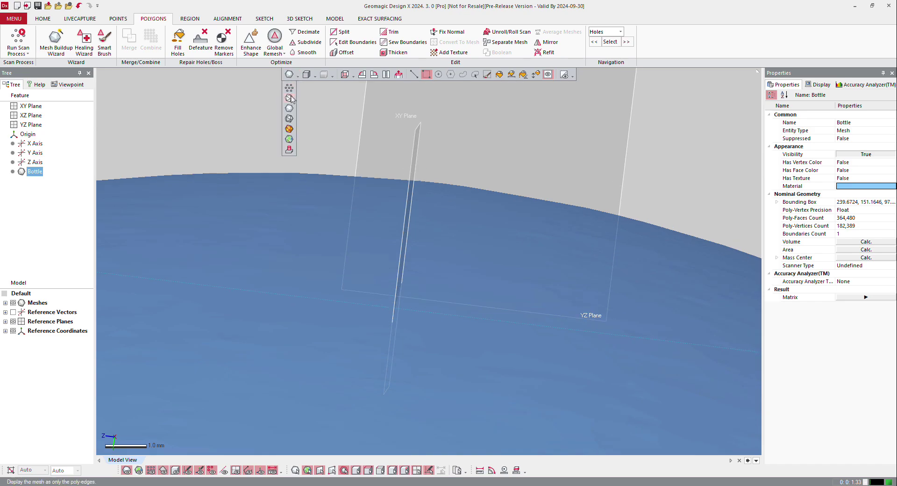
click(290, 98)
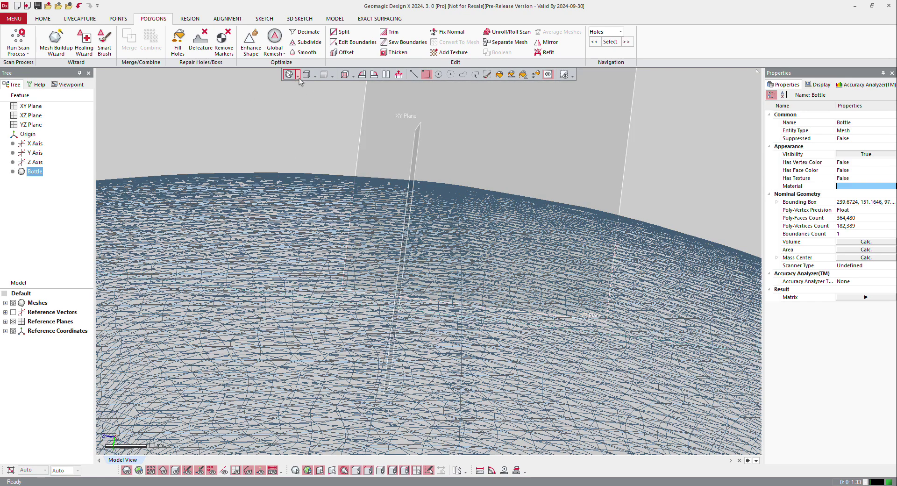
click(298, 76)
click(289, 128)
scroll(446, 226, up, 5)
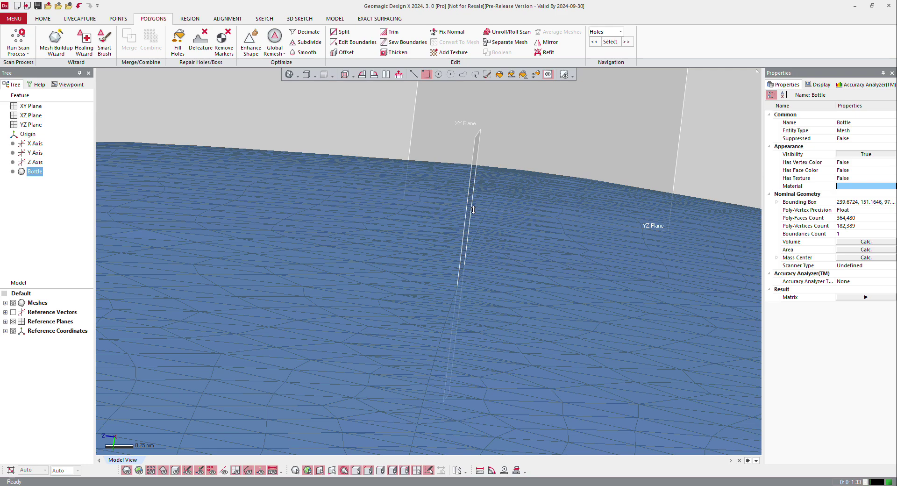
right_drag(447, 226, 444, 233)
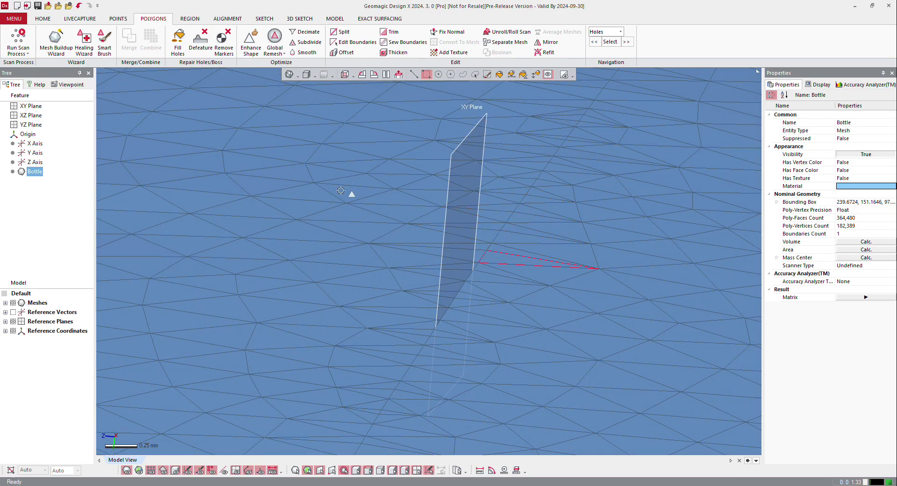
scroll(355, 198, down, 5)
scroll(354, 198, down, 1)
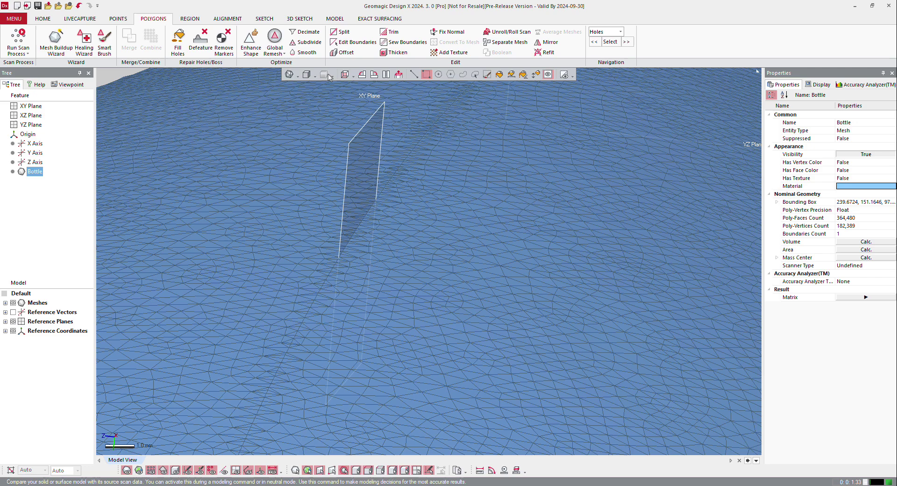
- Return the mesh to plain shaded display and examine the boundary of the bottle's neck opening
key(F6)
scroll(478, 297, down, 12)
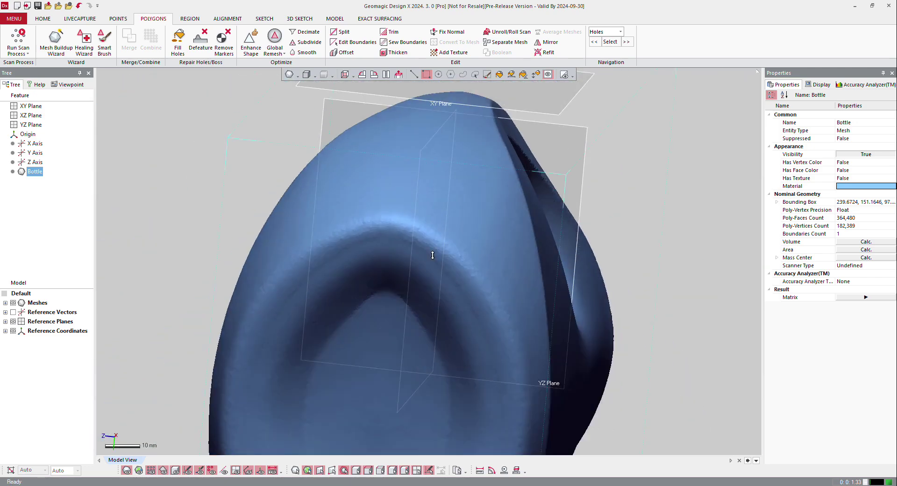
right_drag(478, 296, 453, 307)
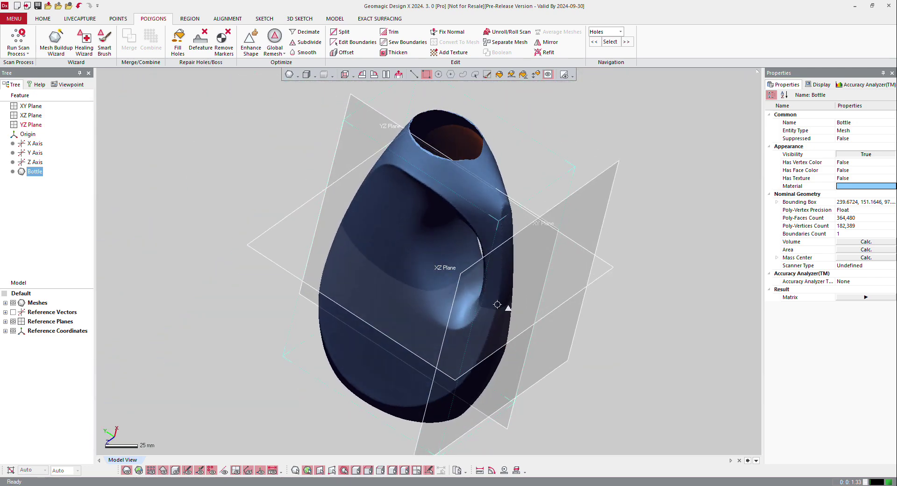
scroll(453, 306, up, 6)
right_drag(352, 264, 512, 290)
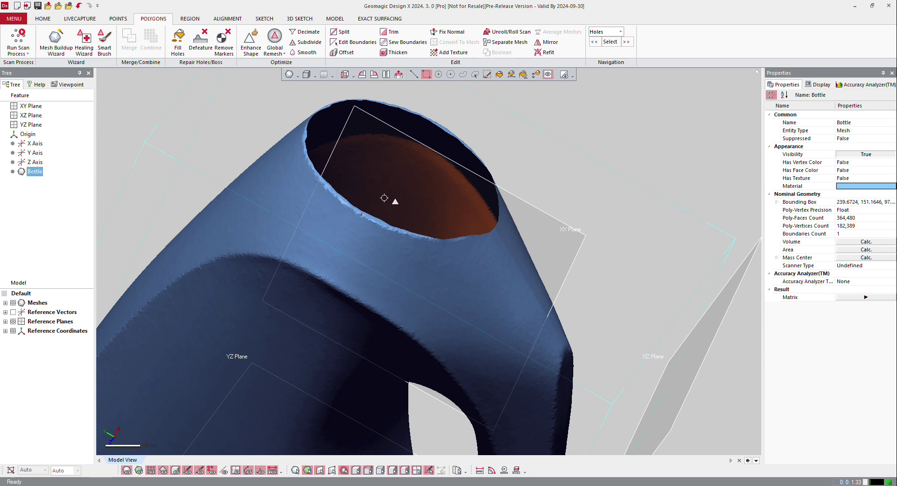
right_drag(420, 213, 440, 169)
scroll(439, 169, down, 5)
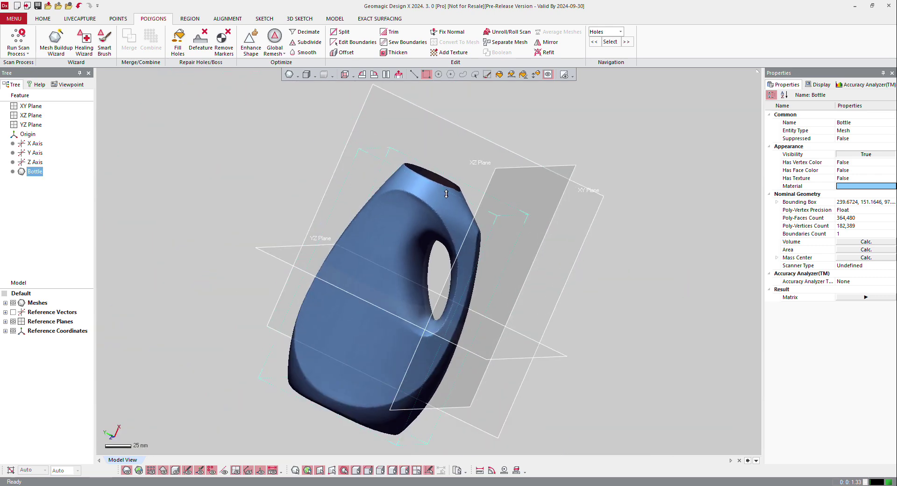
right_drag(399, 282, 427, 280)
- Create a reference plane offset 113 mm from the YZ plane, just inside the bottle's neck opening
key(alt+1)
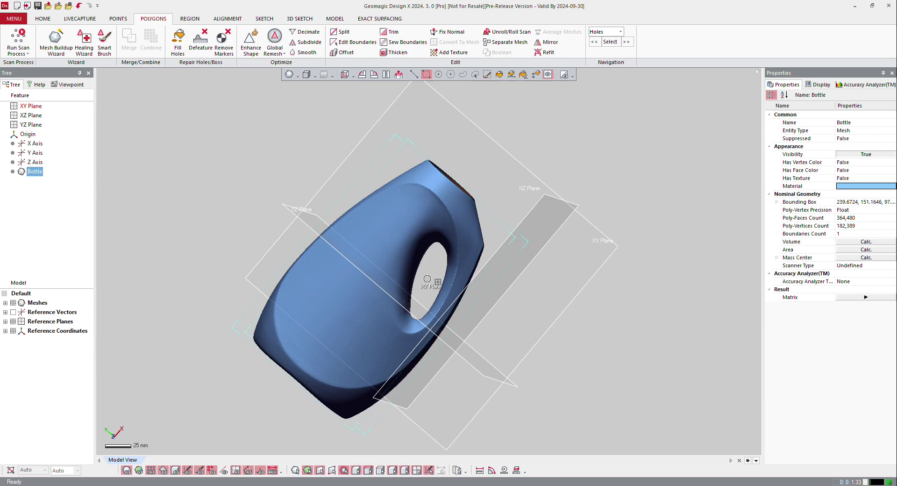
drag(385, 141, 504, 160)
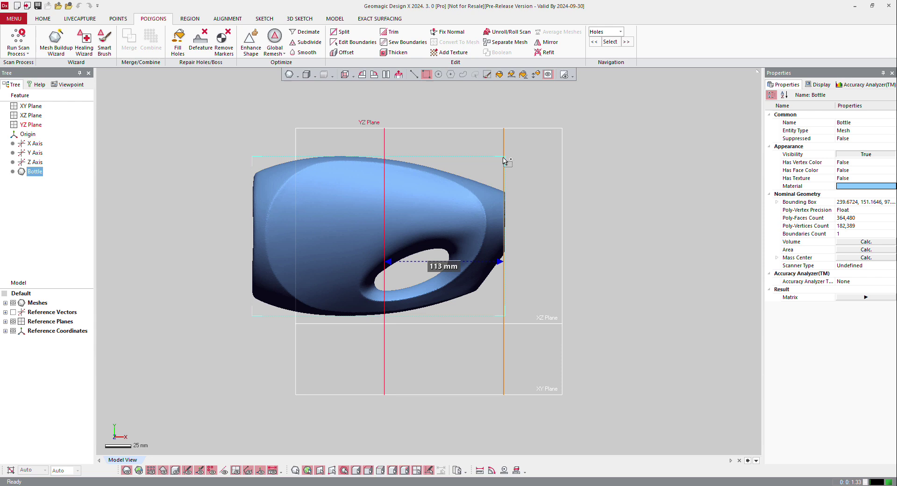
drag(503, 160, 504, 160)
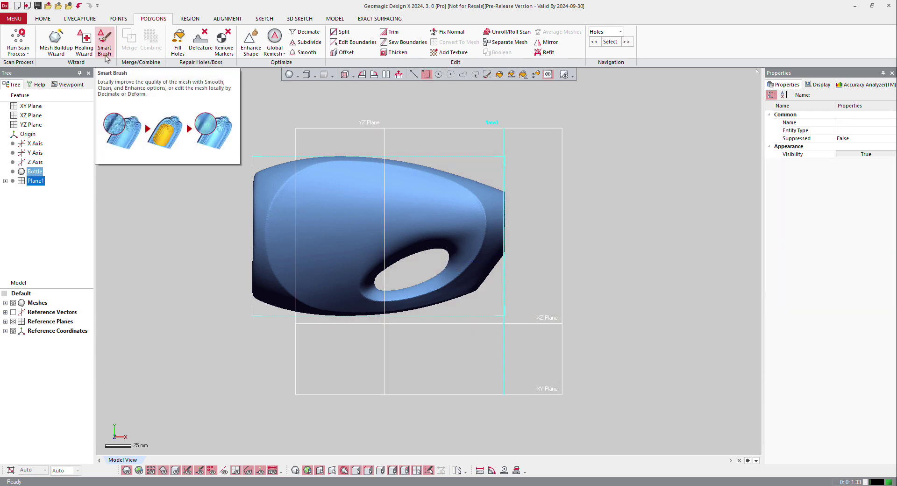
- Try a 114 mm offset distance for Plane1 and set it back to 113 mm
double_click(37, 182)
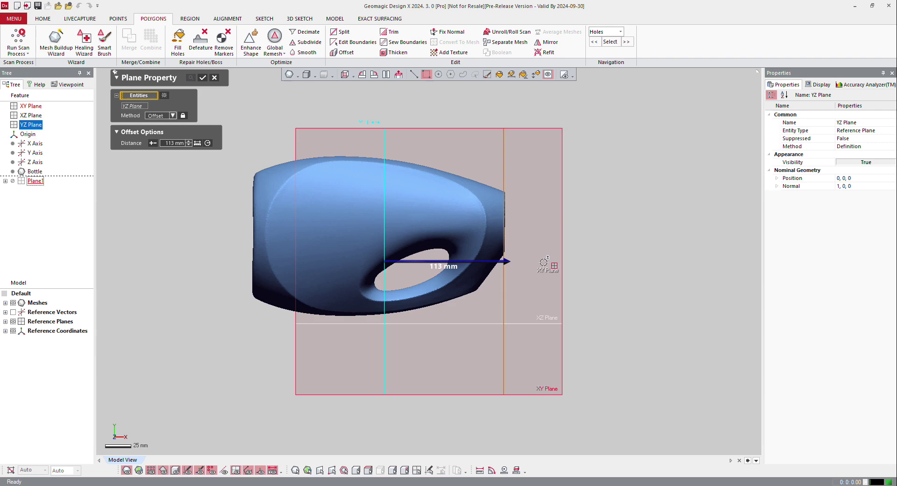
scroll(523, 255, up, 5)
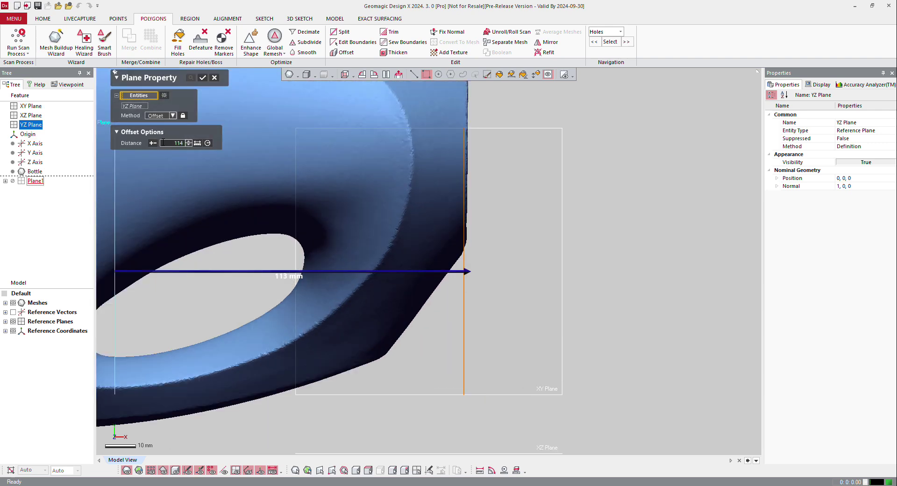
text(114)
key(Return)
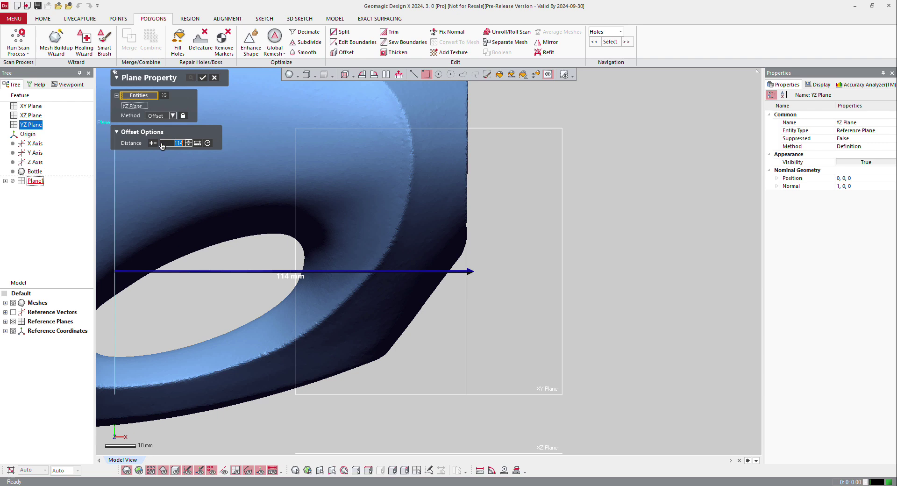
text(3)
key(Return)
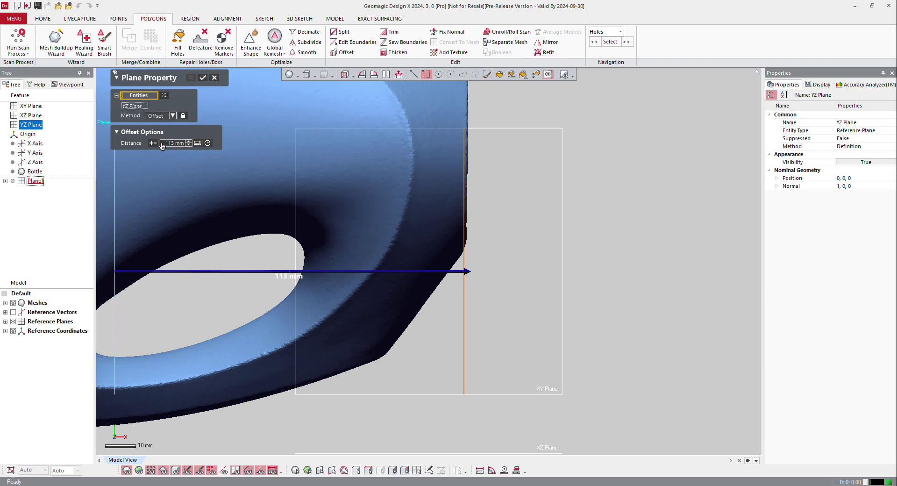
click(202, 79)
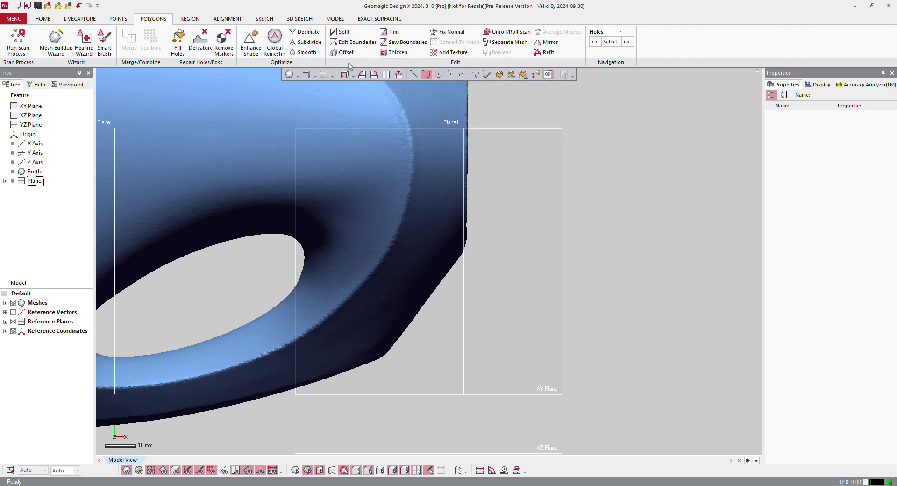
- Split the bottle mesh at Plane1 with the section ends uncapped, keep the main body region, and hide the reference planes
click(391, 32)
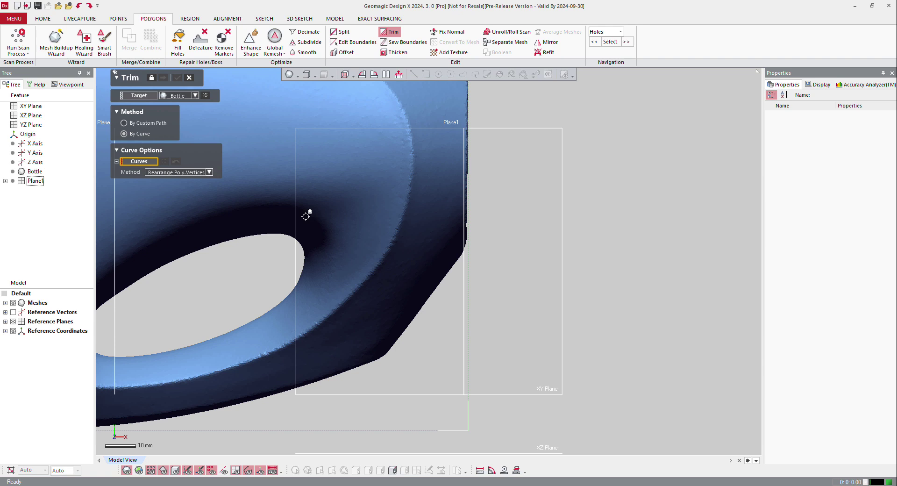
click(189, 78)
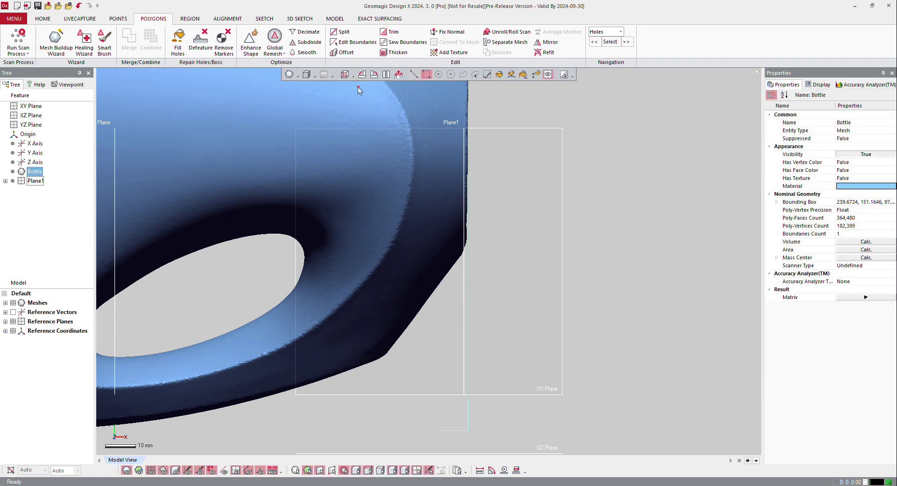
click(341, 32)
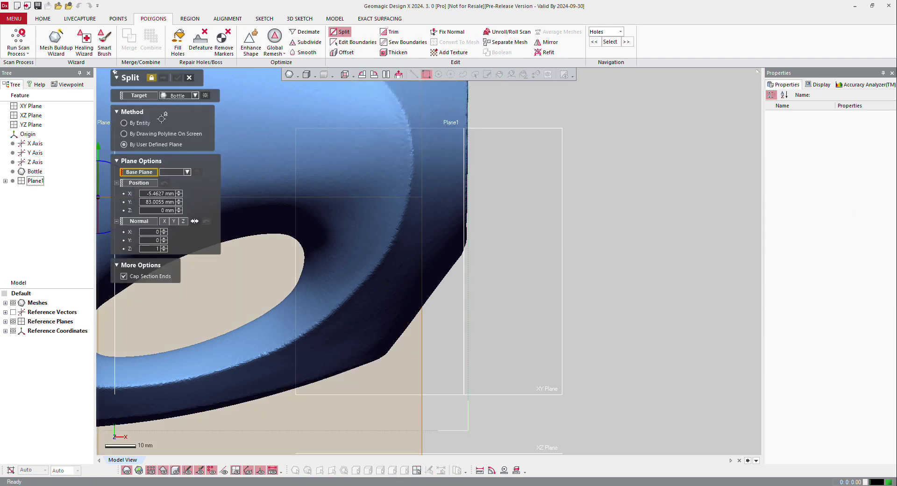
click(461, 316)
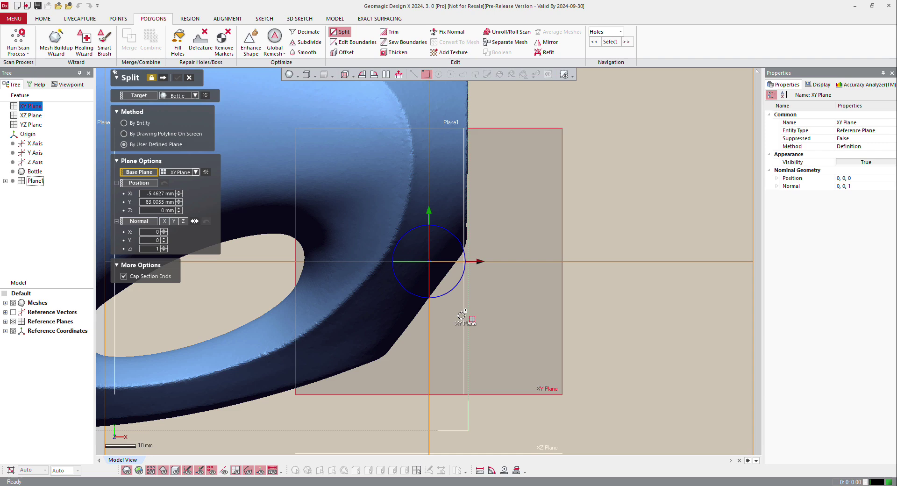
click(467, 312)
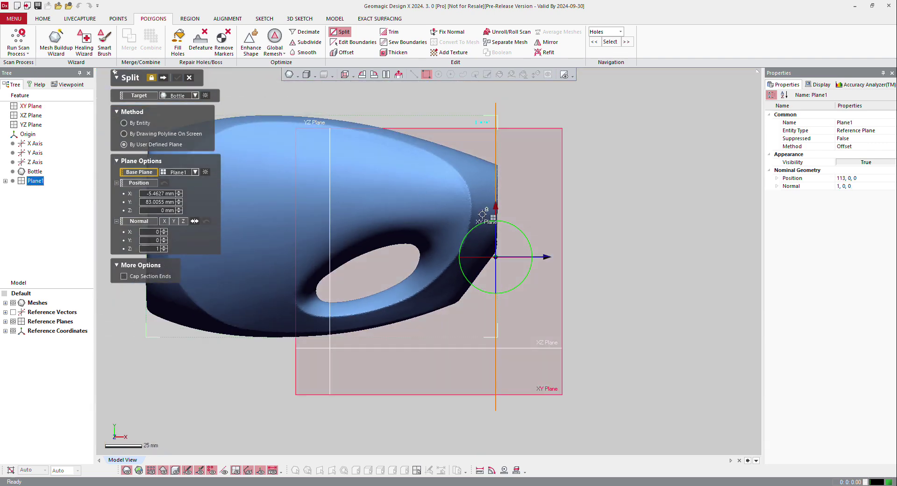
click(162, 78)
click(238, 154)
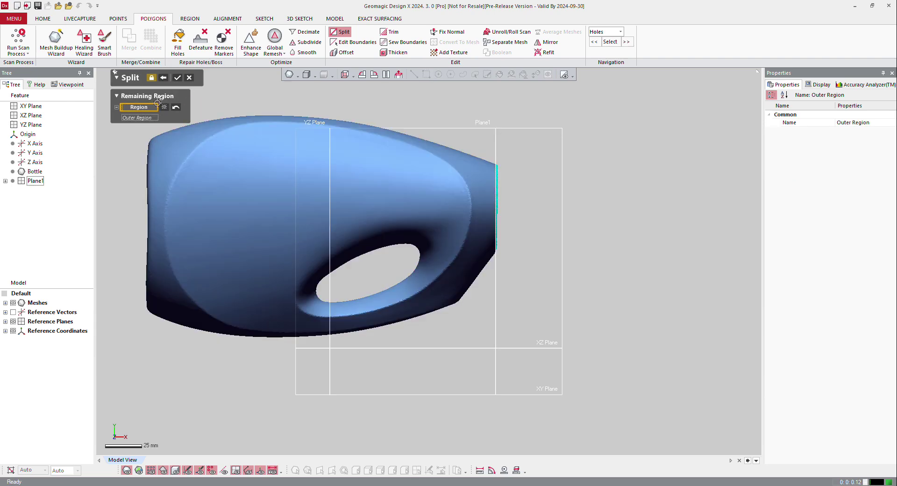
click(220, 166)
click(177, 77)
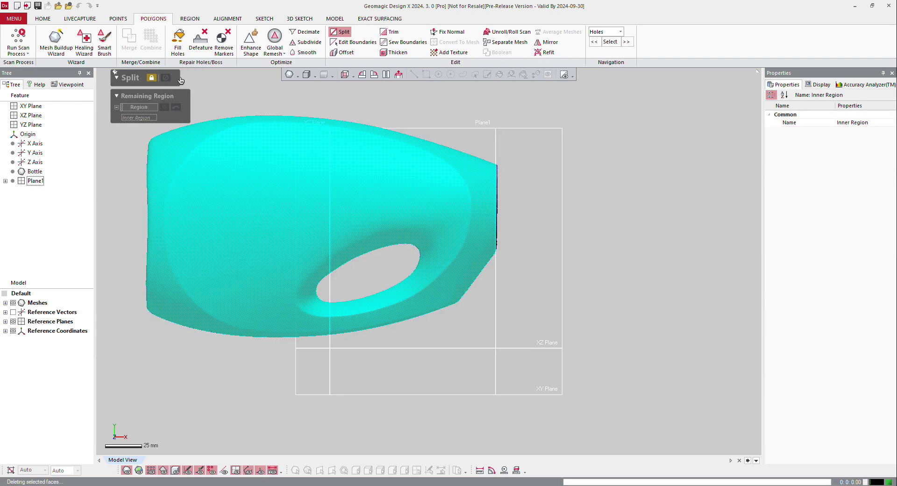
right_drag(481, 145, 326, 175)
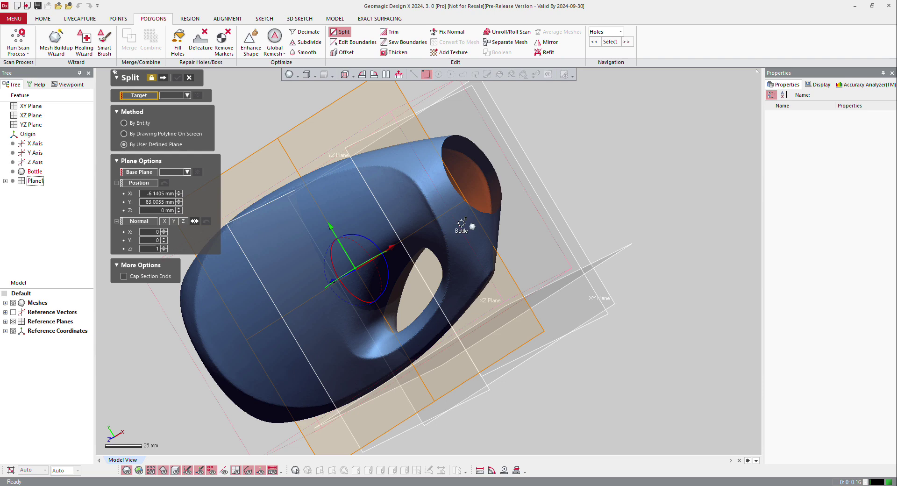
click(189, 77)
right_drag(289, 290, 511, 188)
key(ctrl+0)
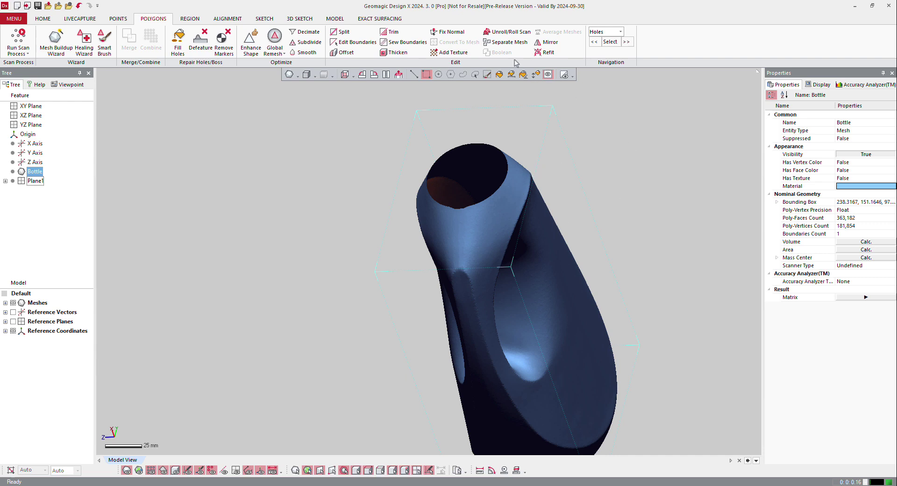
- Try thickening the bottle mesh inward by 2 mm with the Surface method in Direction2, and undo the thickening
click(394, 52)
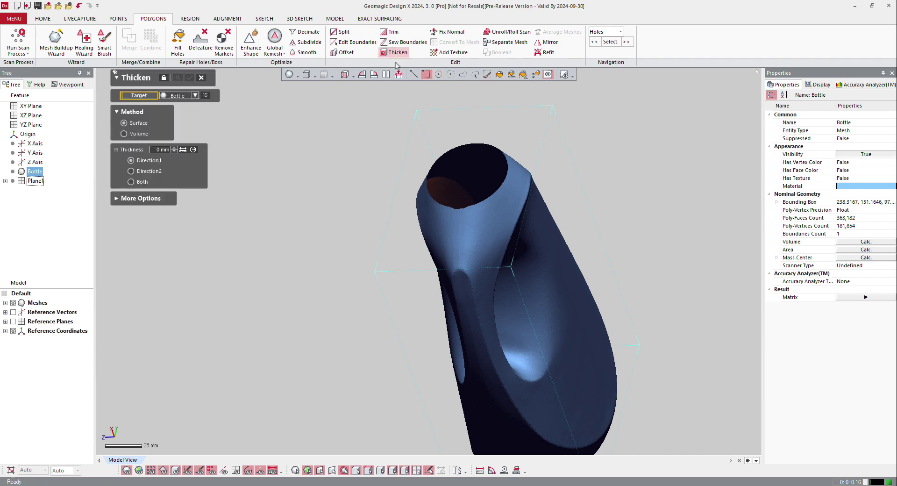
click(425, 248)
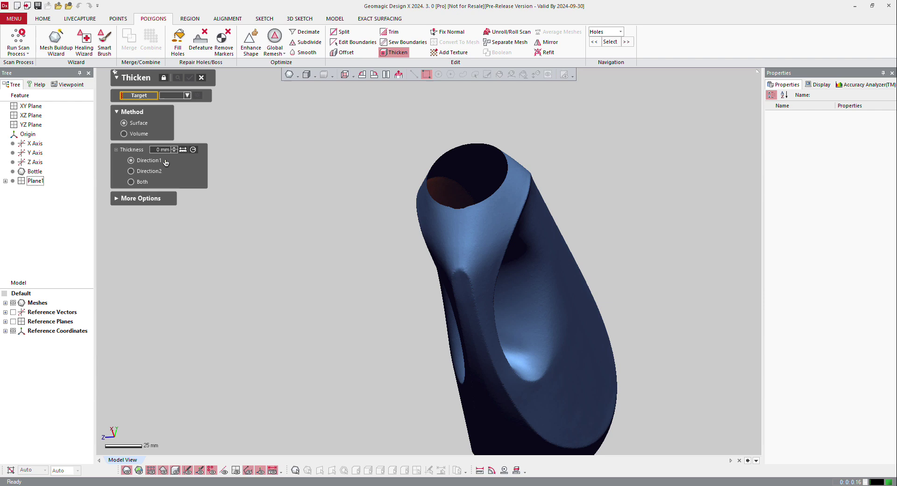
click(161, 150)
click(451, 239)
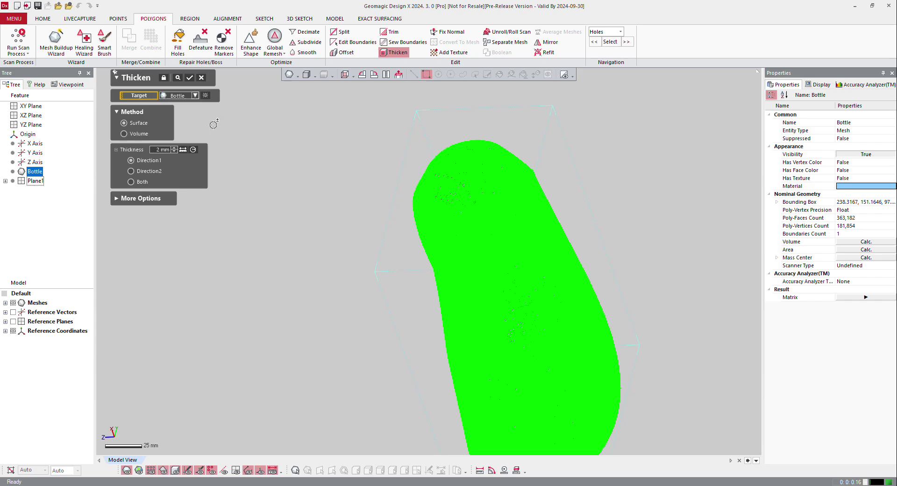
click(176, 79)
scroll(397, 250, up, 10)
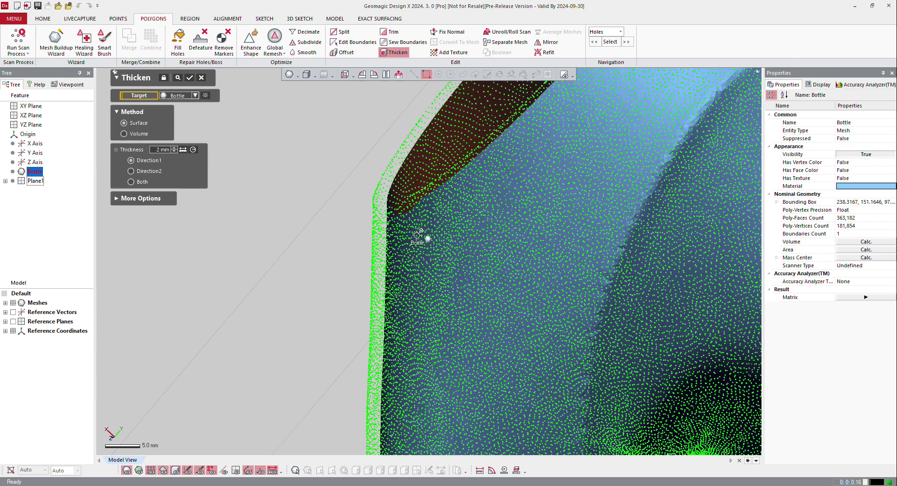
click(152, 172)
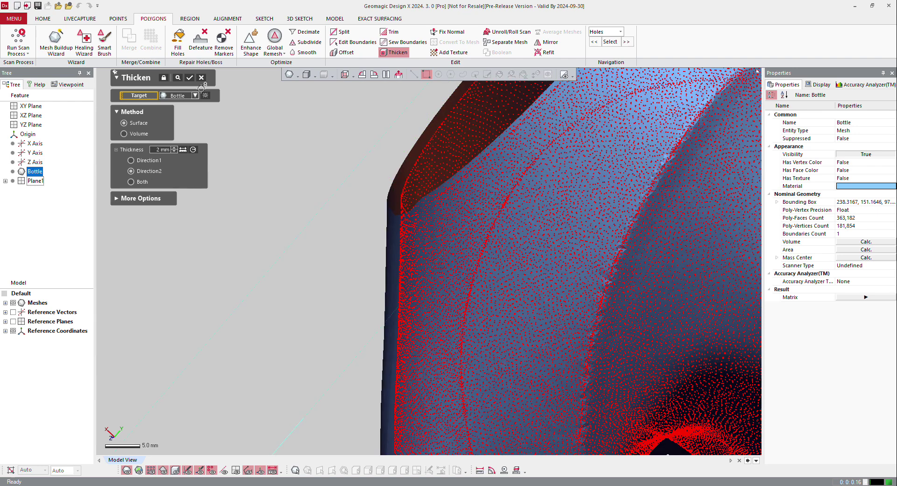
click(190, 78)
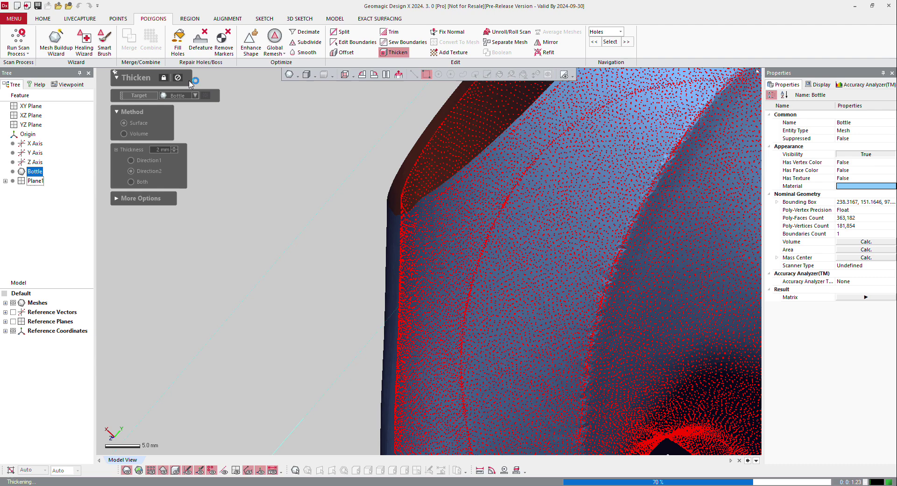
scroll(357, 220, down, 8)
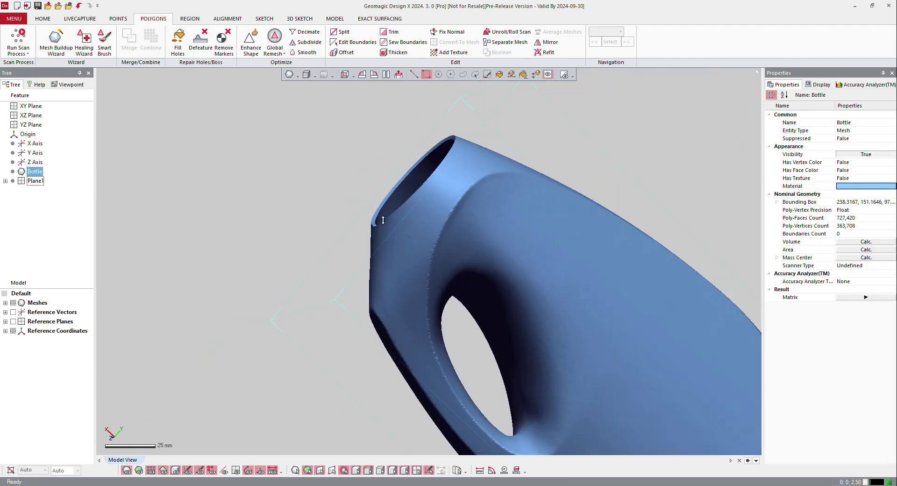
right_drag(426, 218, 605, 274)
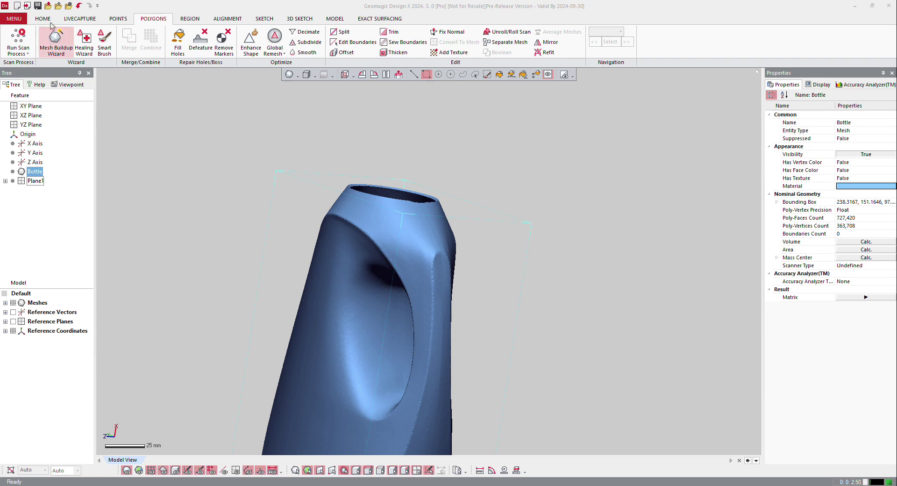
click(78, 7)
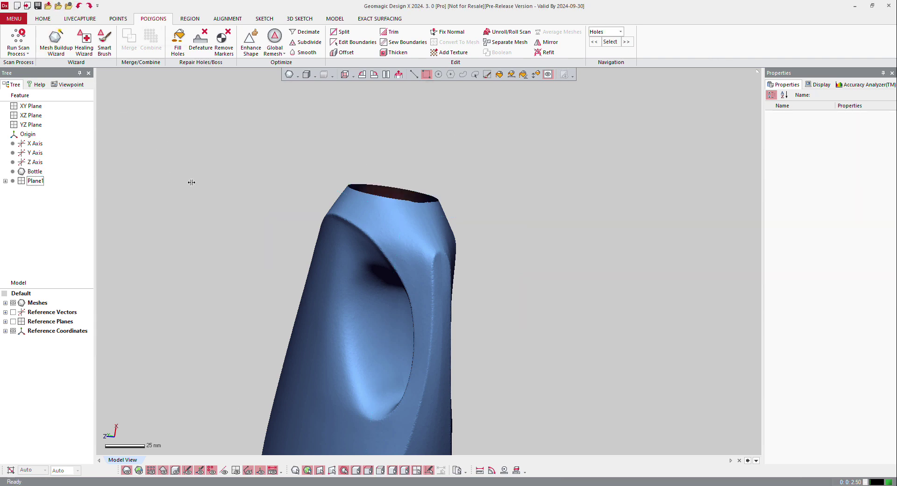
- Offset the bottle mesh inward by 2 mm using the Surface method
right_drag(377, 224, 449, 97)
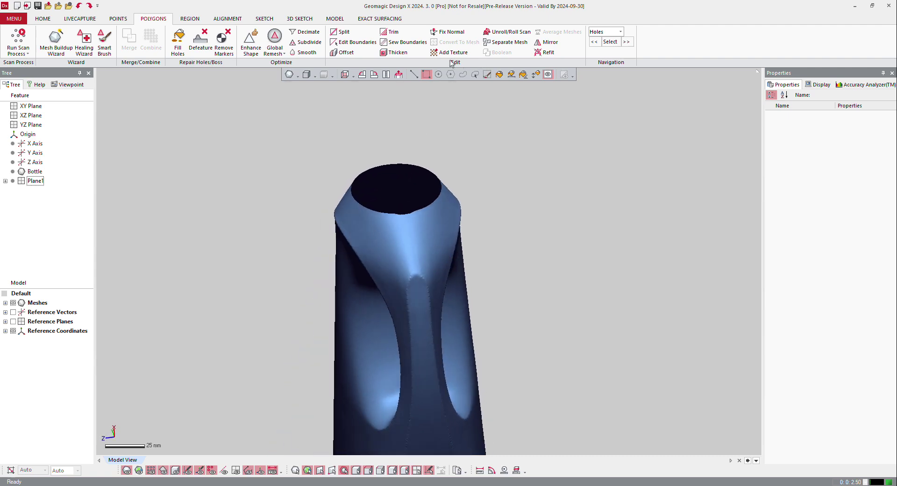
click(342, 52)
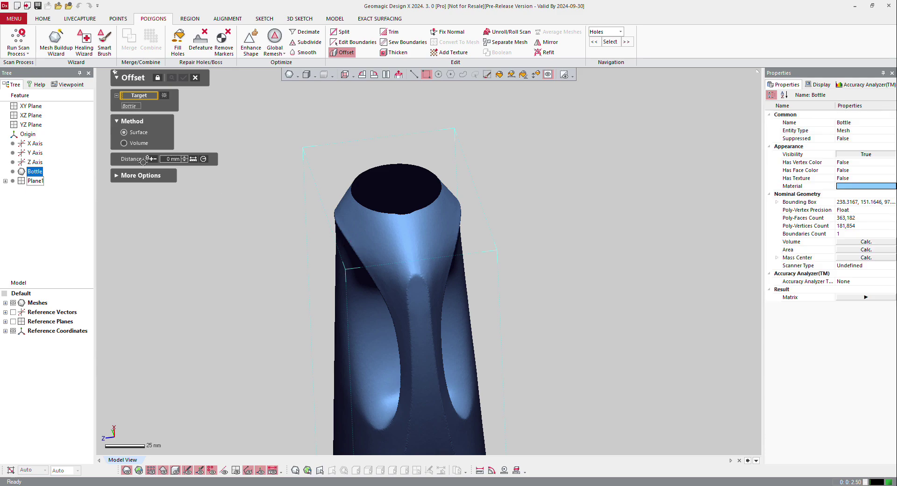
click(162, 159)
text(2)
key(Return)
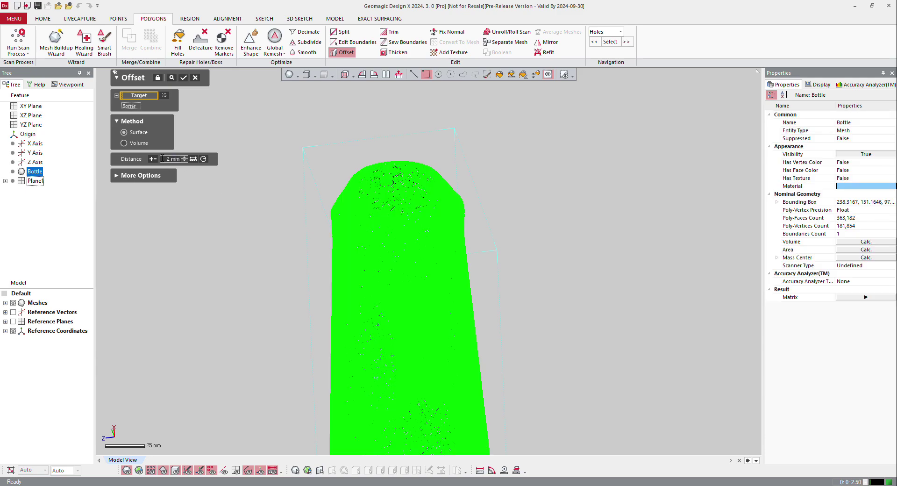
scroll(338, 205, up, 5)
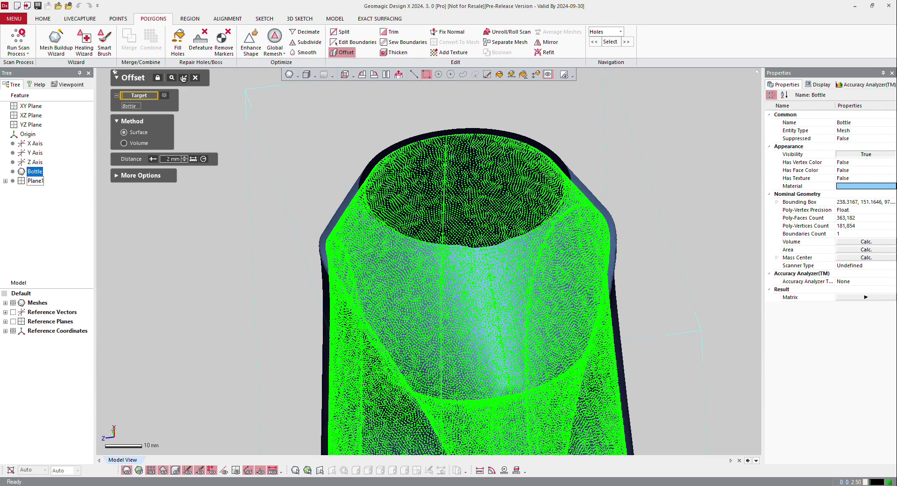
click(183, 78)
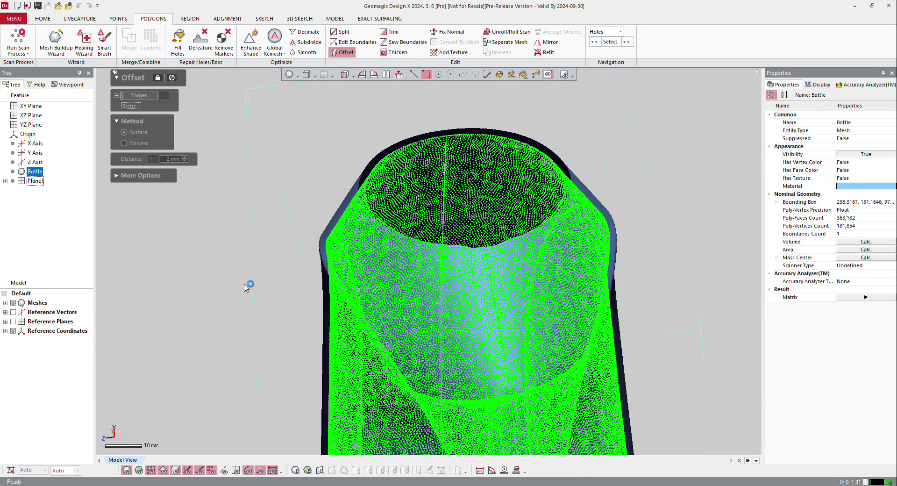
right_drag(306, 264, 279, 362)
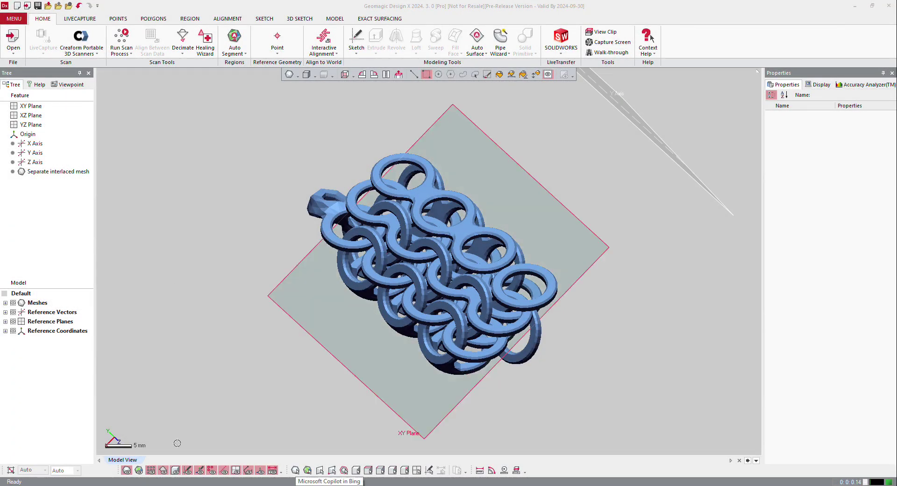
- Hide the reference planes and separate the interlaced ring mesh into individual meshes without creating a mesh group
click(234, 471)
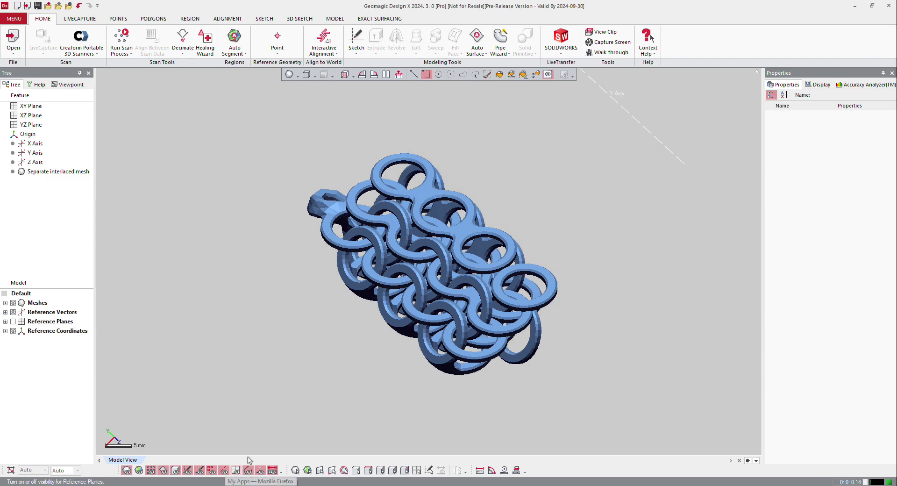
mouse_move(299, 209)
right_down()
mouse_move(304, 200)
mouse_move(374, 229)
mouse_move(380, 301)
mouse_move(411, 267)
right_up()
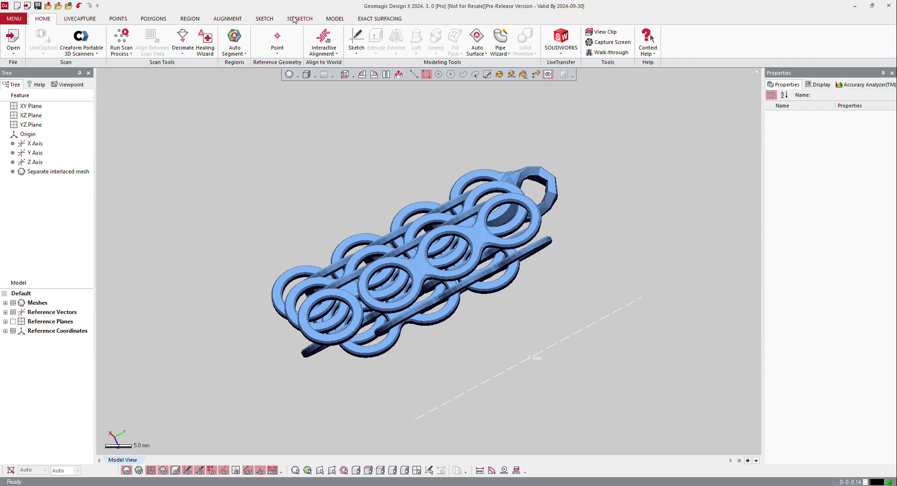
click(151, 19)
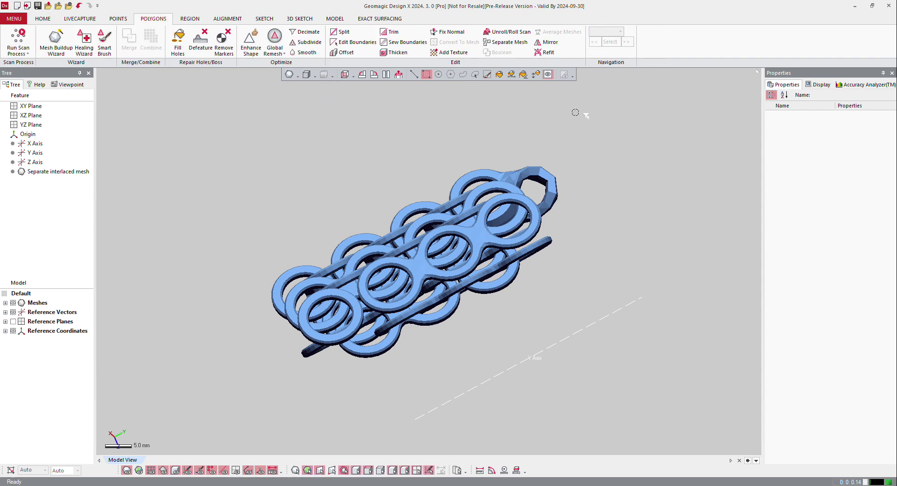
click(507, 42)
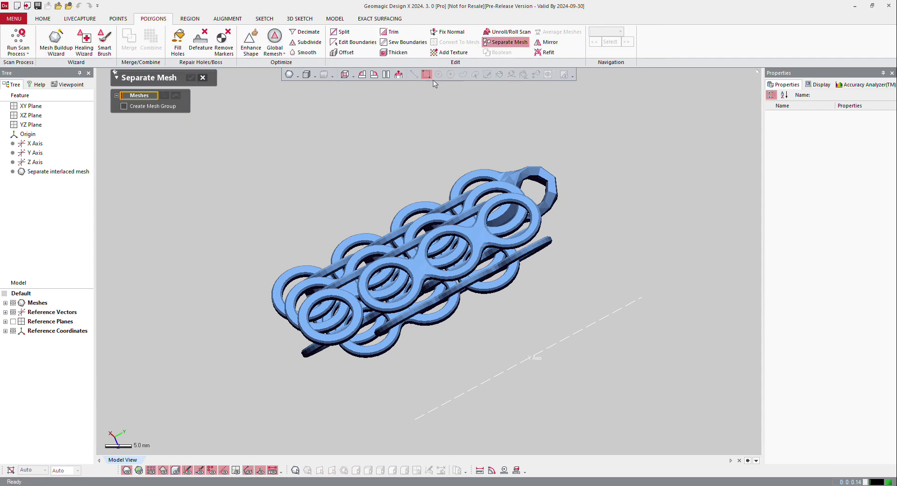
click(346, 297)
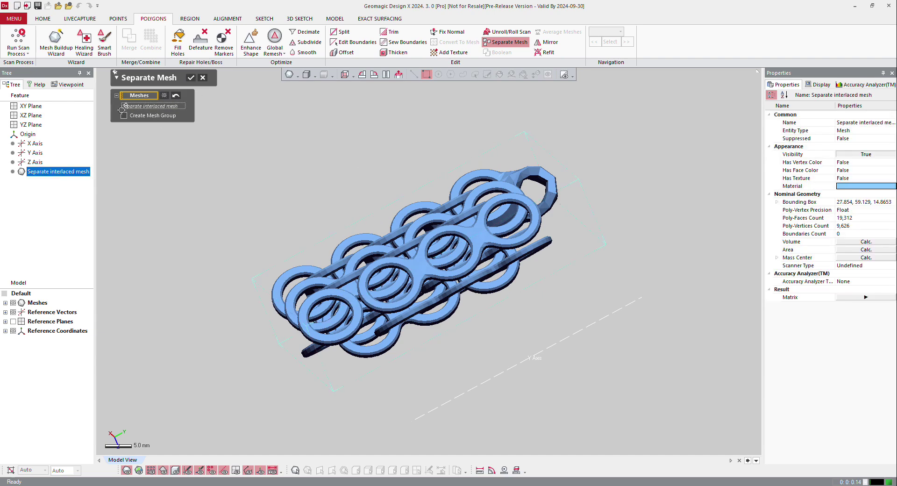
click(191, 79)
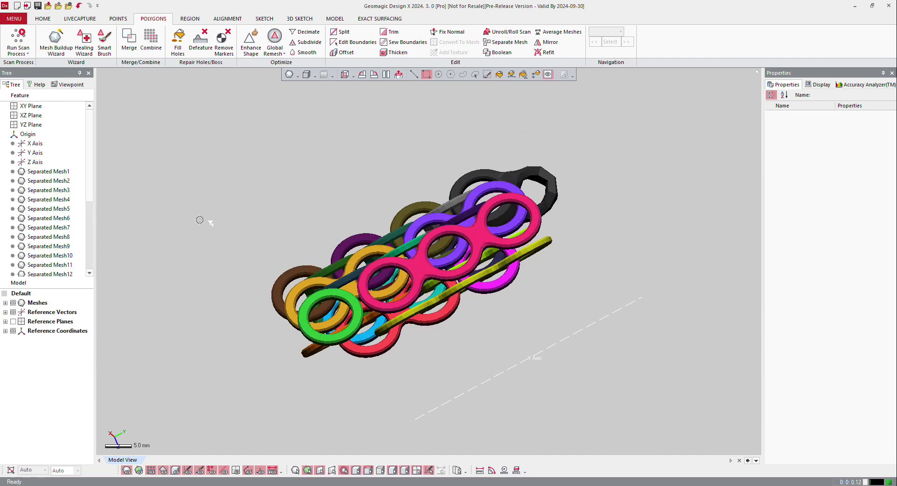